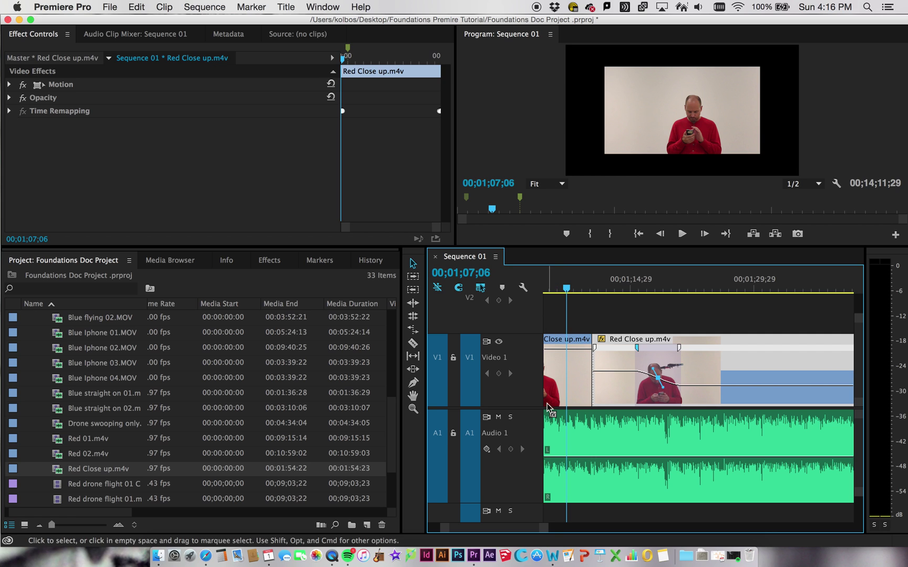
Step: Place the playhead at 00;00;56;09, over the Red Close up.m4v clip that precedes the time-remapped one
{"action": "left_click_drag", "start_coordinate": [546, 528], "coordinate": [524, 531]}
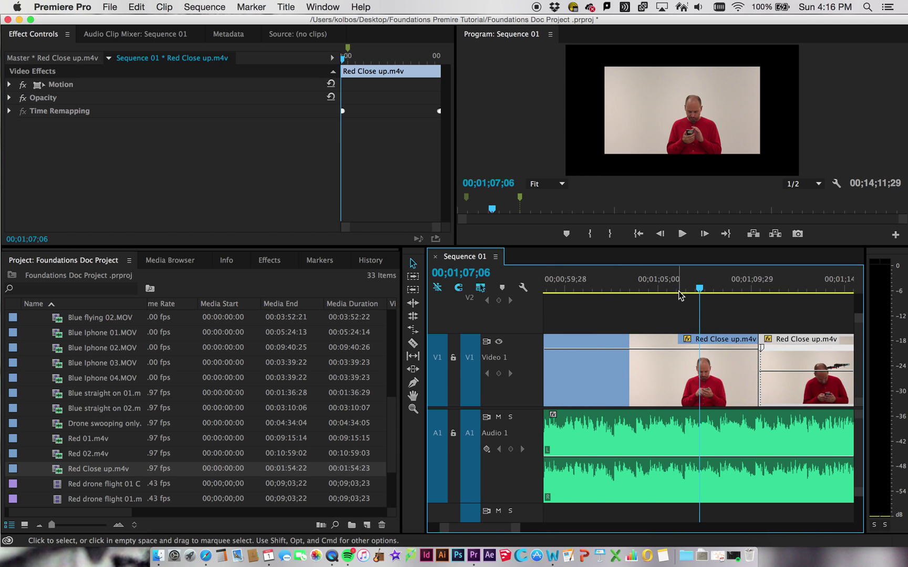
{"action": "left_click_drag", "start_coordinate": [700, 289], "coordinate": [610, 289]}
{"action": "mouse_move", "coordinate": [519, 528]}
{"action": "left_mouse_down"}
{"action": "mouse_move", "coordinate": [572, 528]}
{"action": "mouse_move", "coordinate": [561, 529]}
{"action": "left_mouse_up"}
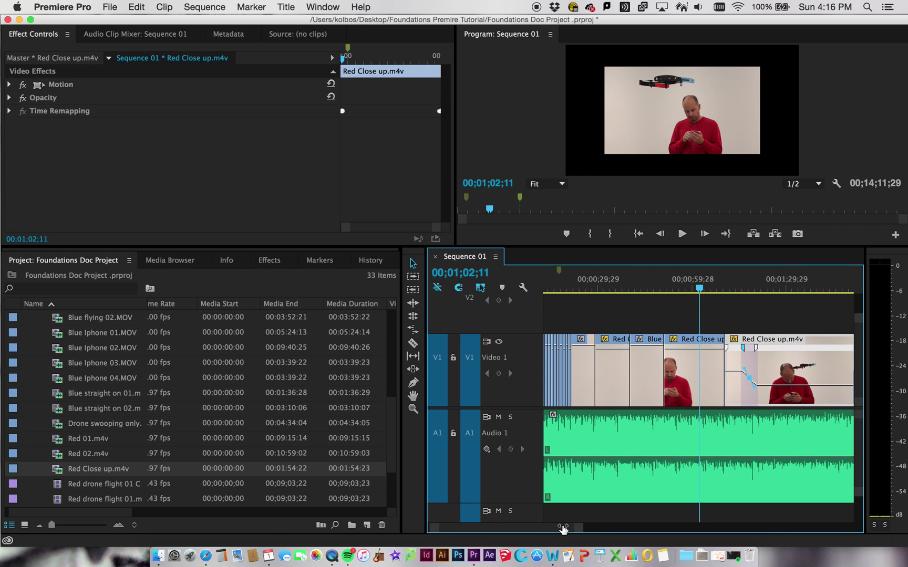
{"action": "left_click_drag", "start_coordinate": [859, 322], "coordinate": [858, 307]}
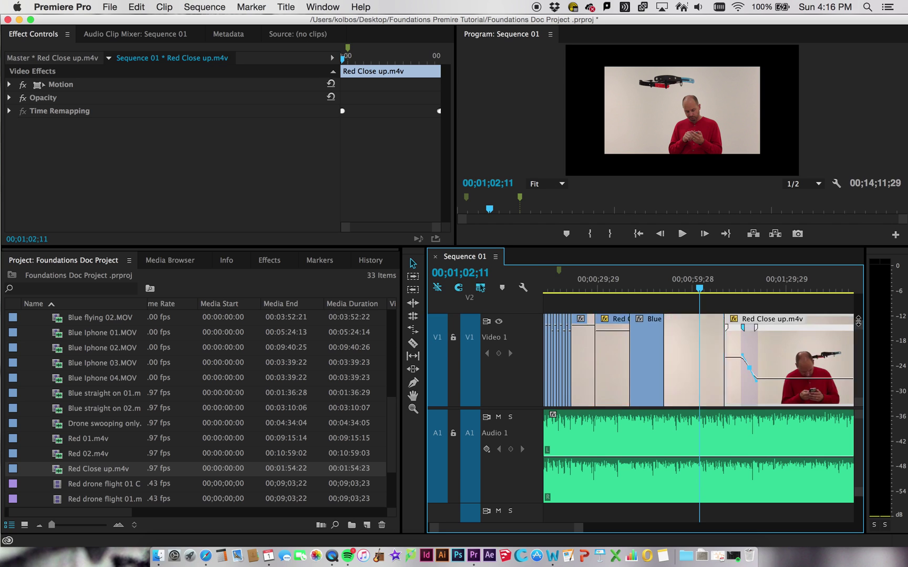
{"action": "left_click", "coordinate": [685, 289]}
{"action": "left_click_drag", "start_coordinate": [685, 288], "coordinate": [681, 290]}
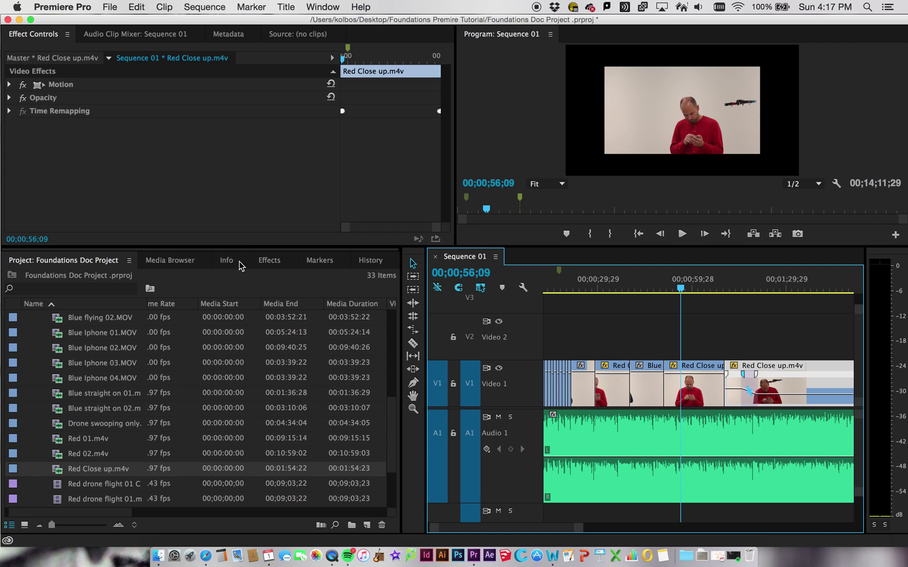
Step: Select the Red Close up.m4v clip under the playhead and show the Color Correction group of the video effects
{"action": "left_click", "coordinate": [279, 261]}
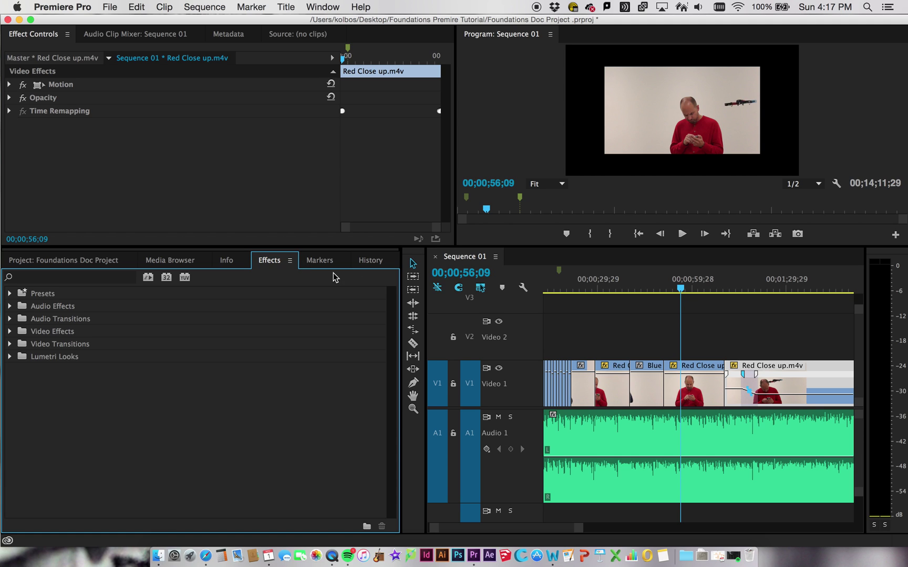
{"action": "left_click", "coordinate": [320, 7]}
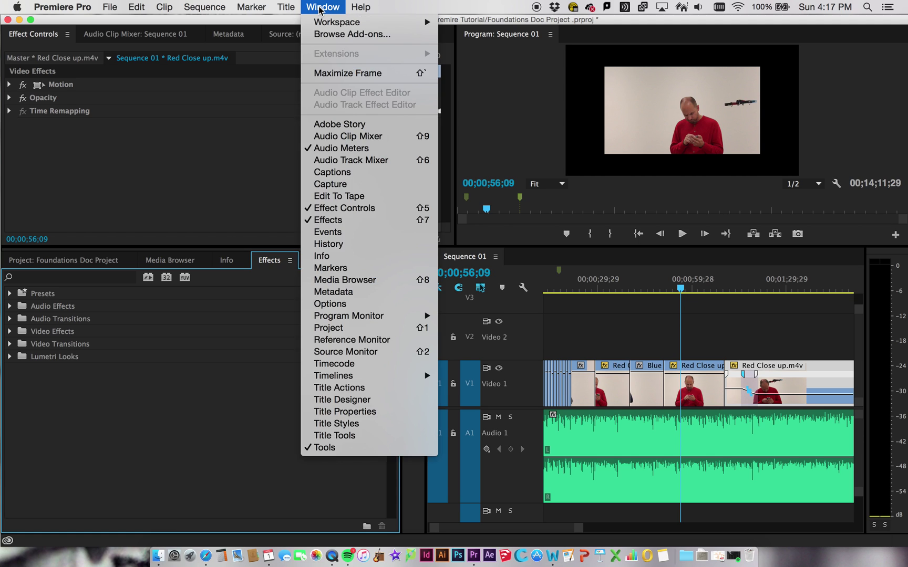
{"action": "left_click", "coordinate": [342, 222]}
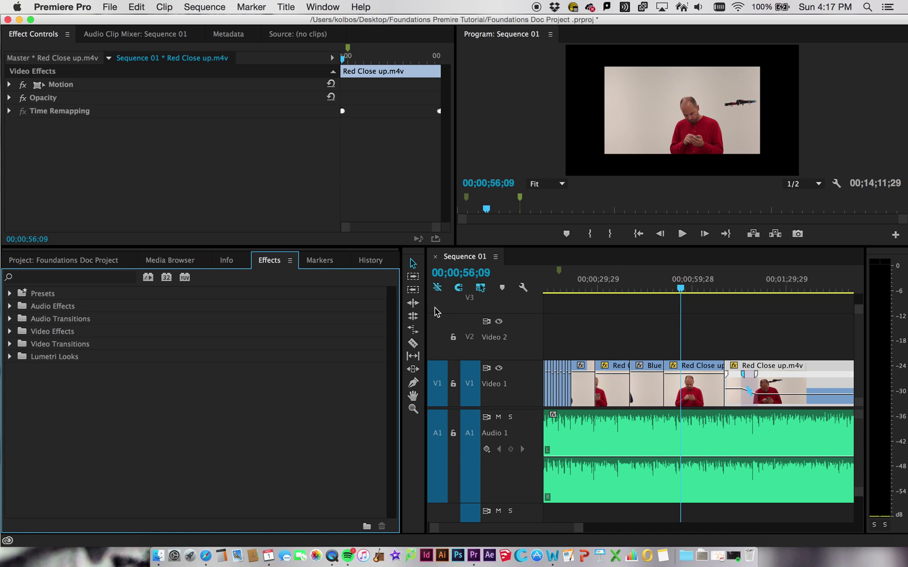
{"action": "left_click", "coordinate": [704, 403]}
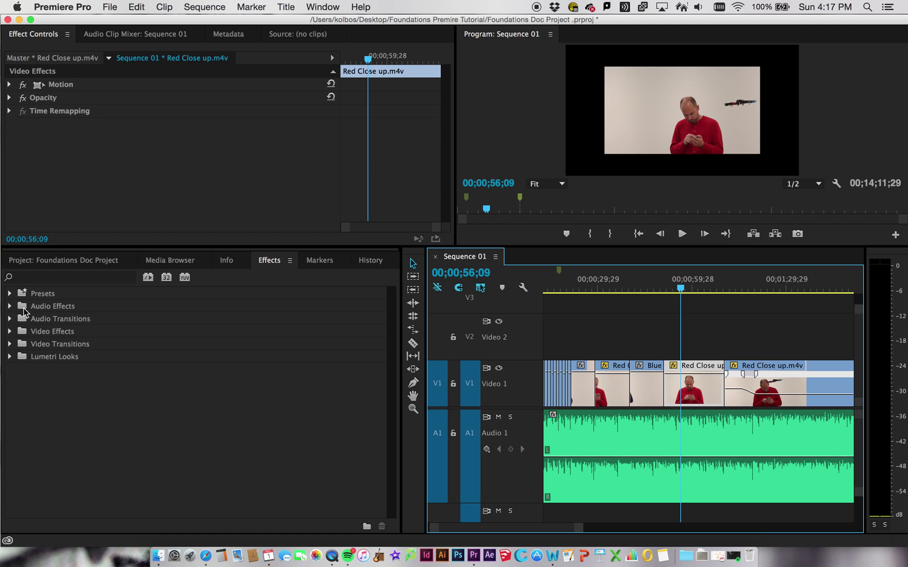
{"action": "left_click", "coordinate": [10, 331]}
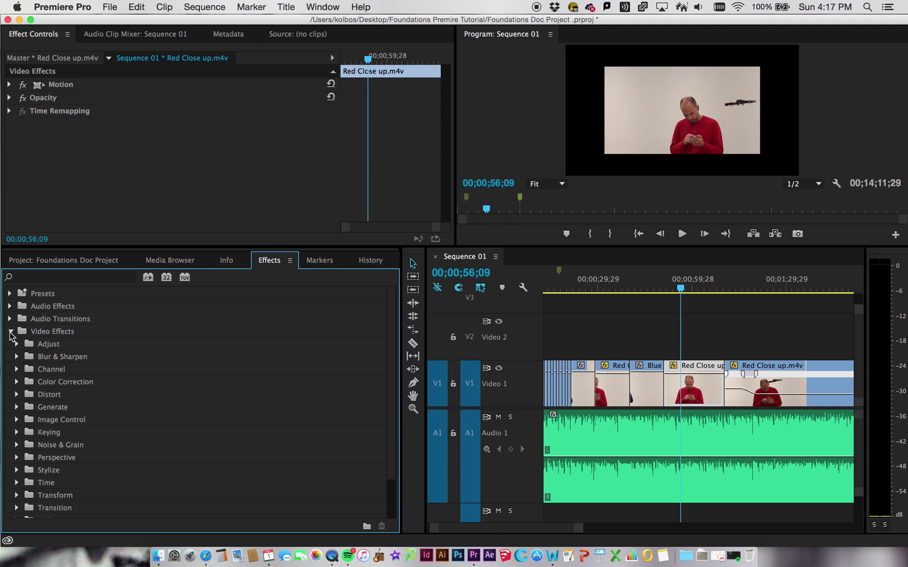
{"action": "left_click", "coordinate": [17, 382]}
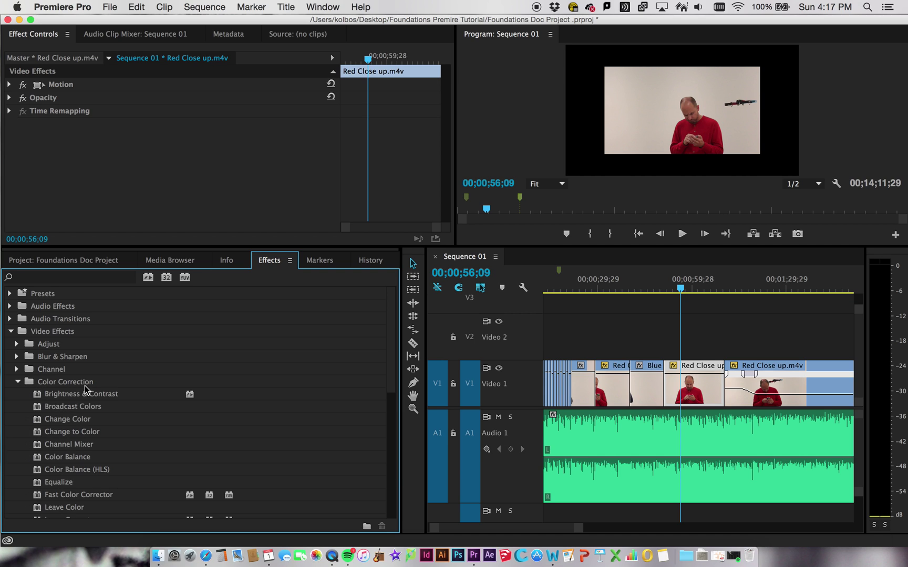
Step: Apply Brightness & Contrast to the selected Red Close up.m4v clip, with Brightness 72 and Contrast 27
{"action": "left_click", "coordinate": [119, 397]}
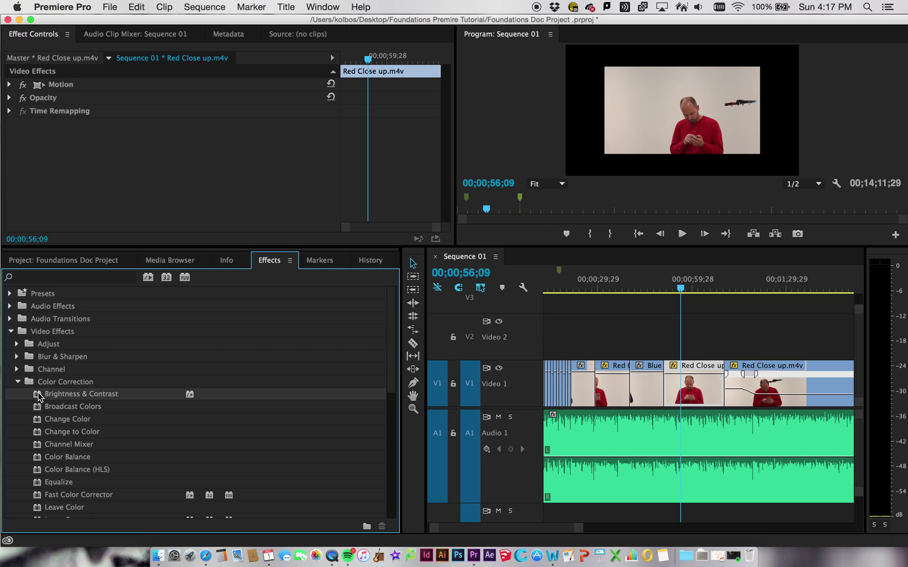
{"action": "left_click_drag", "start_coordinate": [38, 400], "coordinate": [699, 398]}
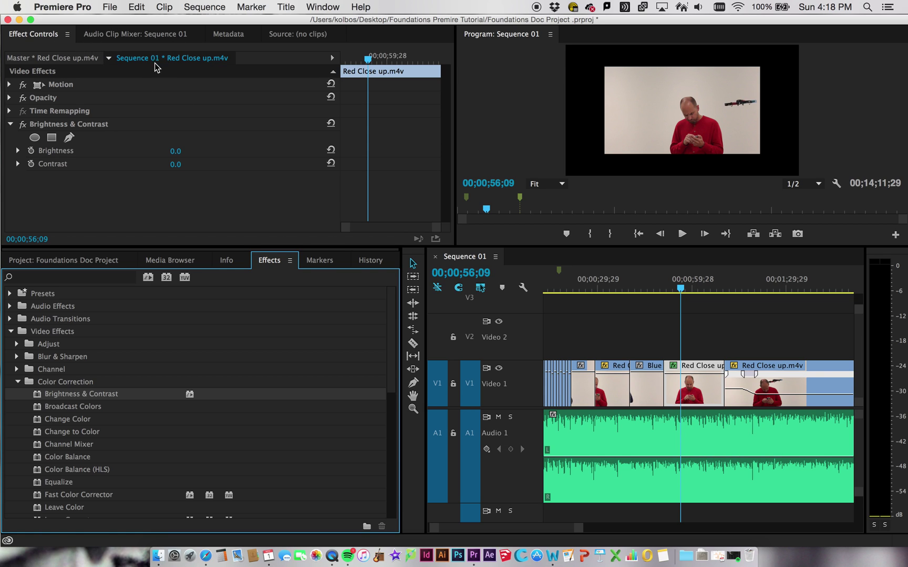
{"action": "mouse_move", "coordinate": [176, 152]}
{"action": "left_mouse_down"}
{"action": "mouse_move", "coordinate": [210, 151]}
{"action": "mouse_move", "coordinate": [163, 166]}
{"action": "mouse_move", "coordinate": [179, 166]}
{"action": "left_mouse_up"}
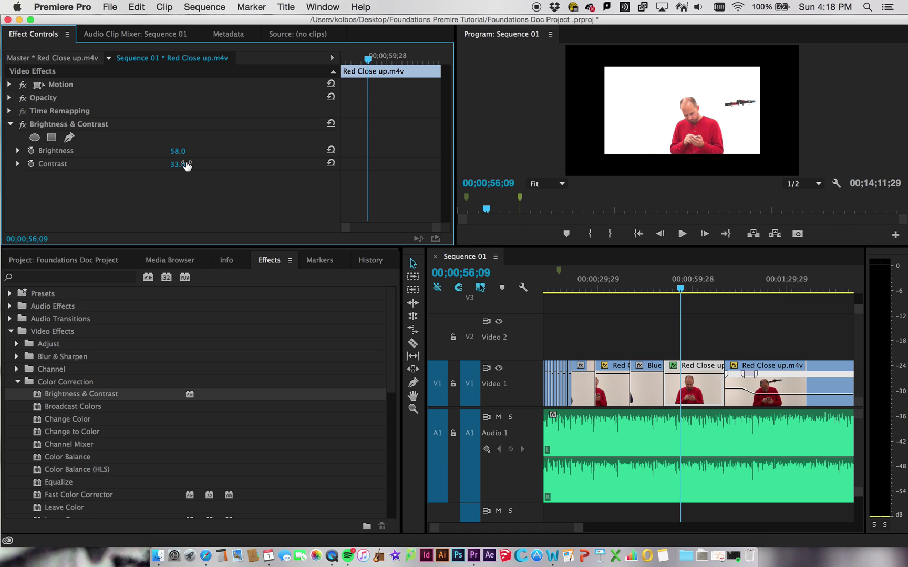
{"action": "left_click_drag", "start_coordinate": [179, 151], "coordinate": [185, 152]}
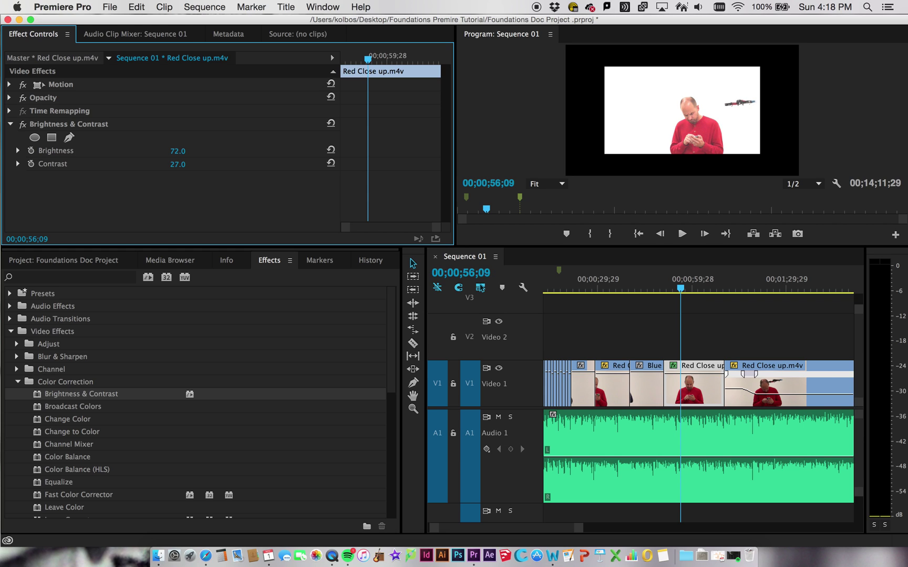
{"action": "left_click", "coordinate": [18, 151]}
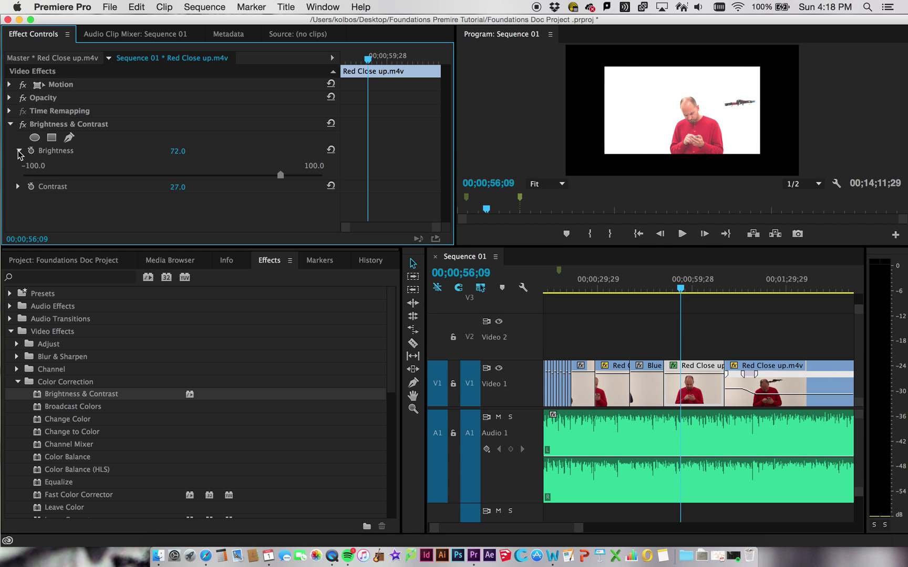
{"action": "left_click", "coordinate": [19, 152]}
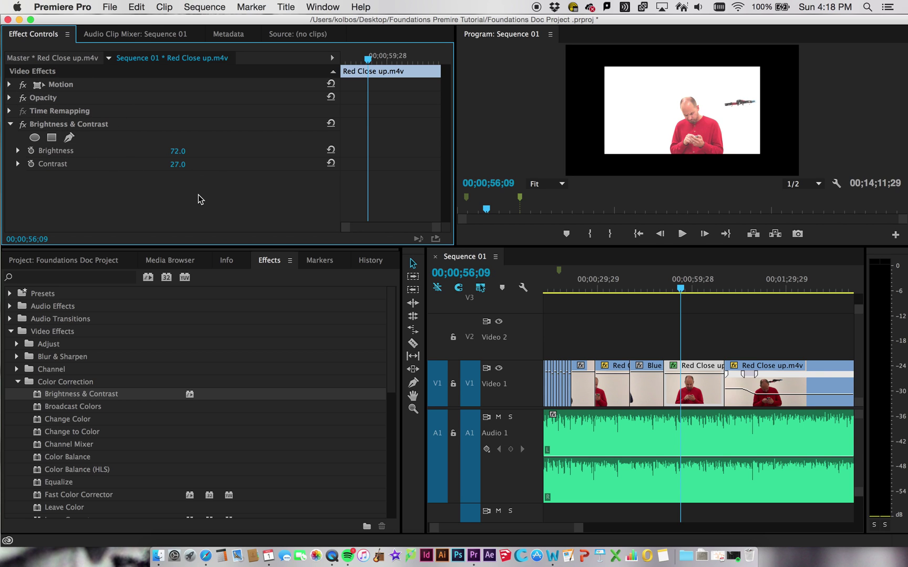
Step: Remove the Brightness & Contrast effect from the selected clip
{"action": "left_click", "coordinate": [78, 125]}
{"action": "key", "text": "Delete"}
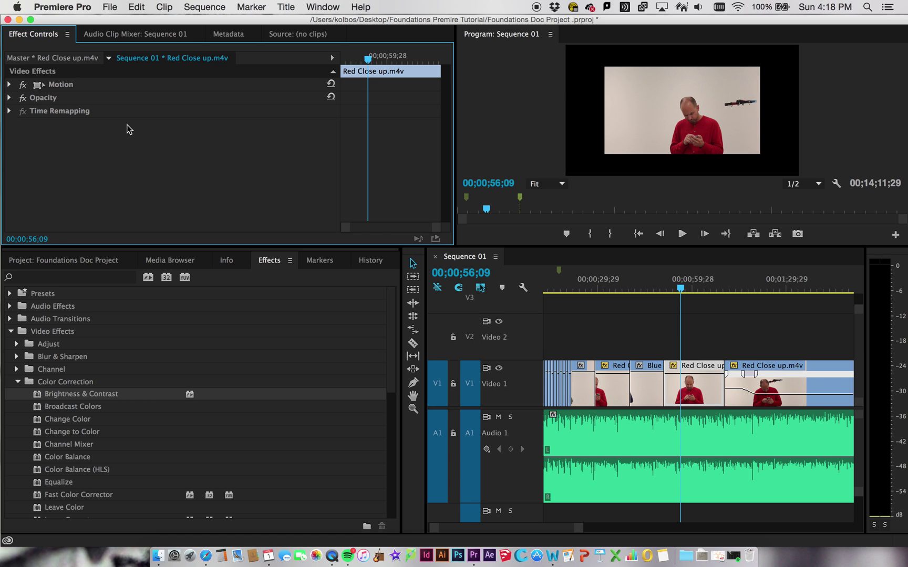
Step: Apply the Luma Curve color correction effect to the selected Red Close up.m4v clip
{"action": "scroll", "coordinate": [105, 414], "scroll_direction": "down", "scroll_amount": 6}
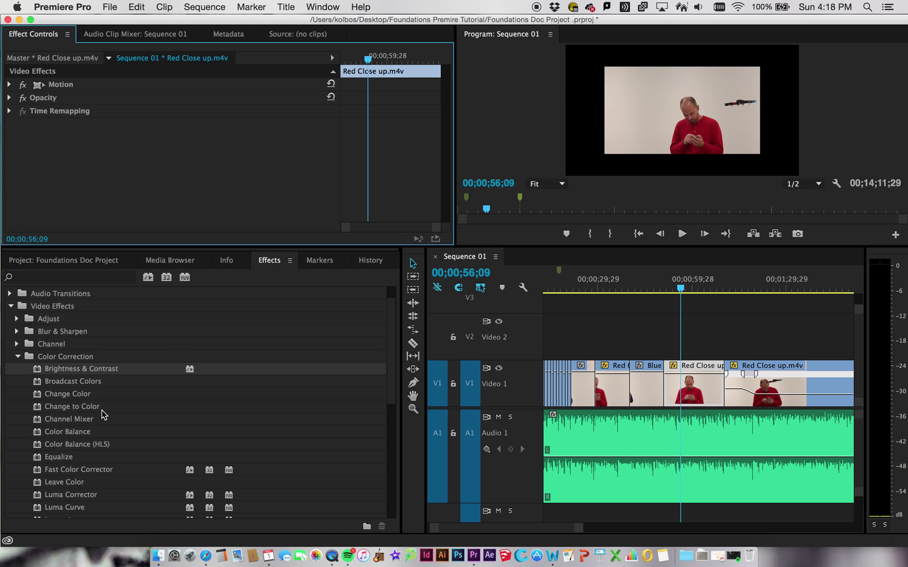
{"action": "scroll", "coordinate": [103, 414], "scroll_direction": "down", "scroll_amount": 5}
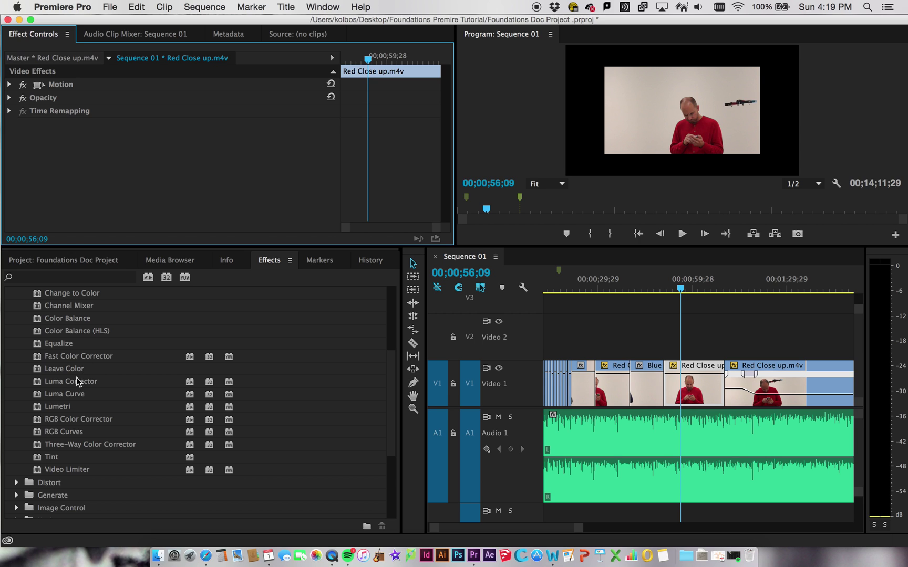
{"action": "left_click_drag", "start_coordinate": [74, 397], "coordinate": [702, 391]}
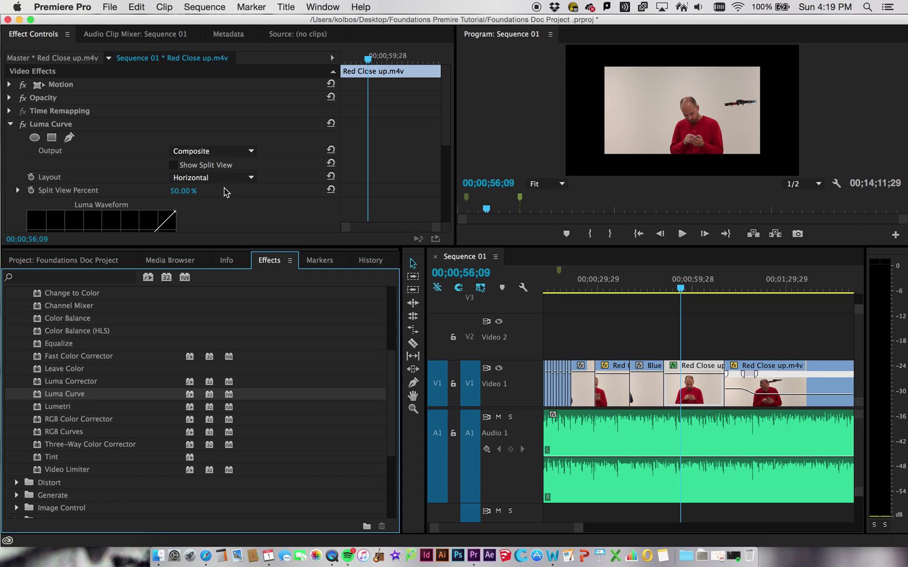
Step: Brighten the clip by adding a lower and an upper point to the Luma Waveform and raising both above the diagonal, then collapse Luma Curve
{"action": "scroll", "coordinate": [153, 223], "scroll_direction": "down", "scroll_amount": 1}
{"action": "scroll", "coordinate": [154, 223], "scroll_direction": "down", "scroll_amount": 4}
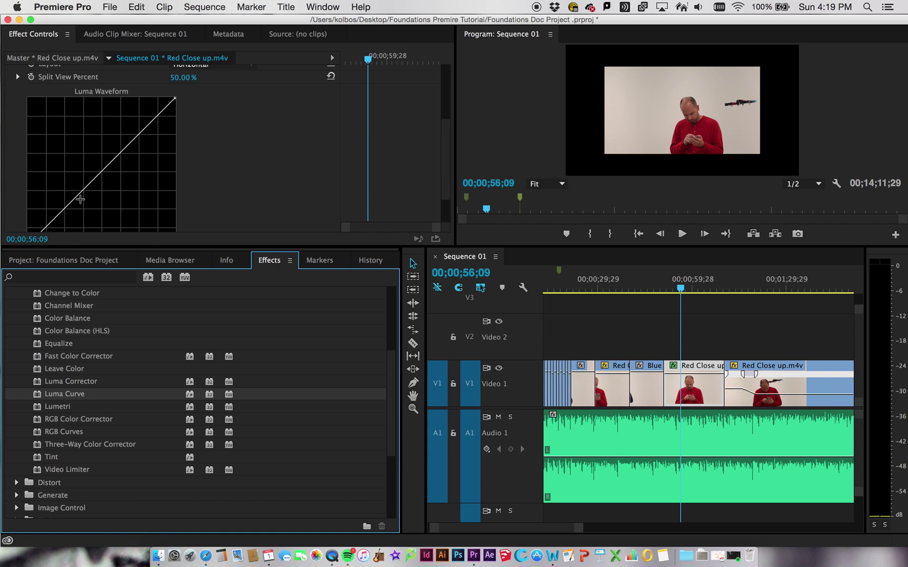
{"action": "left_click_drag", "start_coordinate": [81, 194], "coordinate": [70, 188]}
{"action": "left_click_drag", "start_coordinate": [126, 135], "coordinate": [121, 128]}
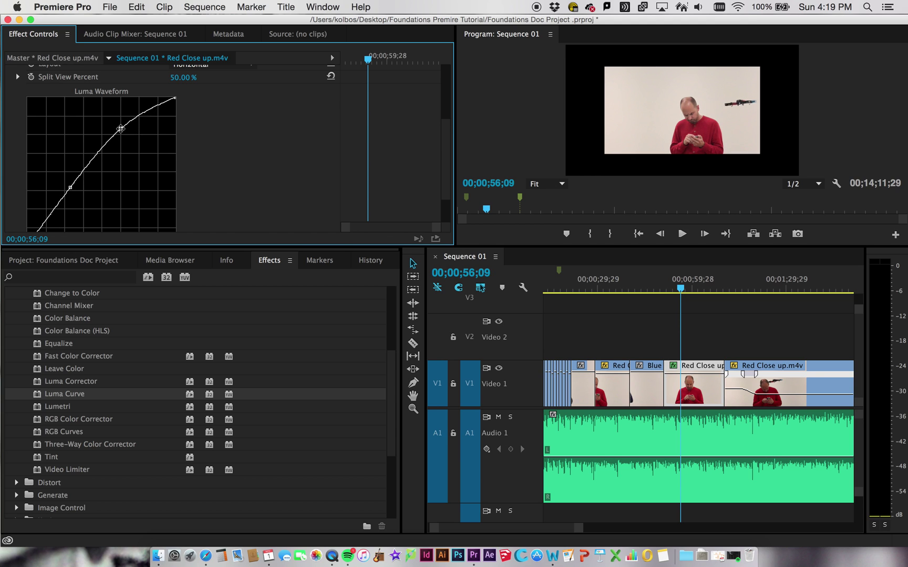
{"action": "left_click_drag", "start_coordinate": [68, 188], "coordinate": [71, 194]}
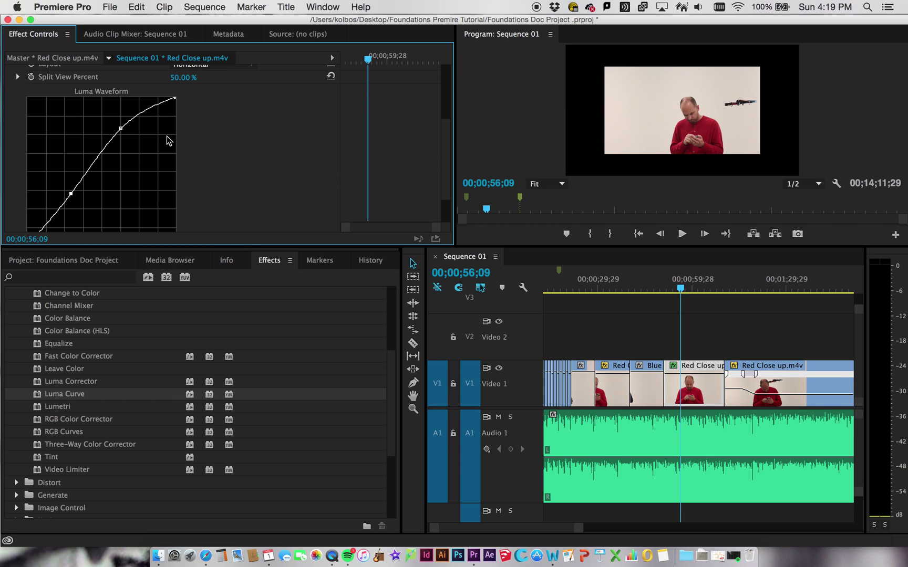
{"action": "scroll", "coordinate": [113, 114], "scroll_direction": "up", "scroll_amount": 5}
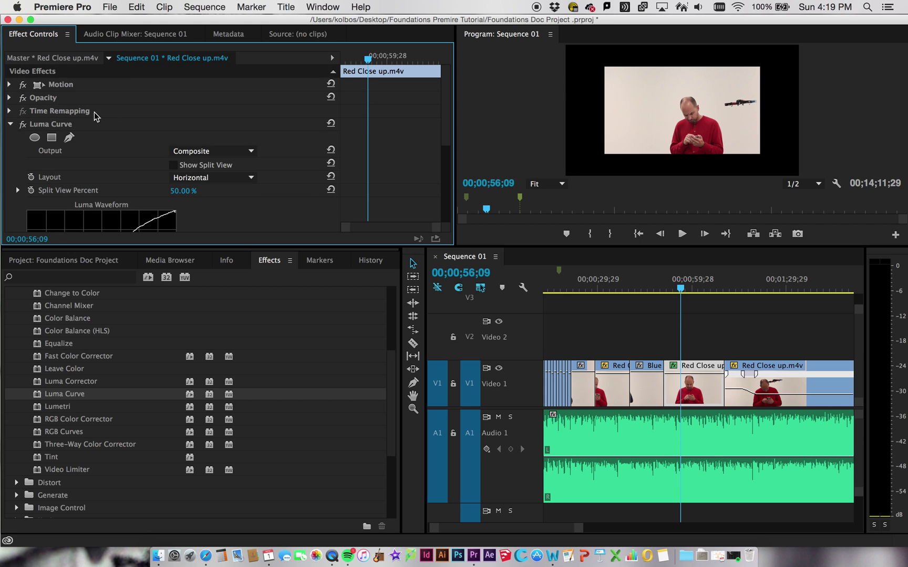
{"action": "left_click", "coordinate": [10, 125]}
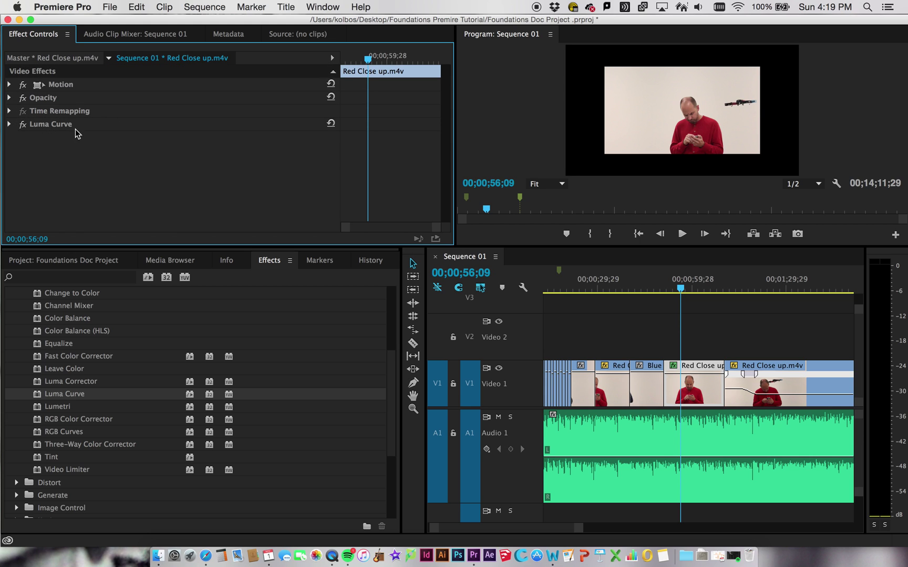
Step: Move the playhead to 00;01;02;05 and apply the Median effect from Noise & Grain to the Red Close up.m4v clip
{"action": "mouse_move", "coordinate": [681, 289]}
{"action": "left_mouse_down"}
{"action": "mouse_move", "coordinate": [654, 292]}
{"action": "mouse_move", "coordinate": [757, 292]}
{"action": "mouse_move", "coordinate": [698, 290]}
{"action": "left_mouse_up"}
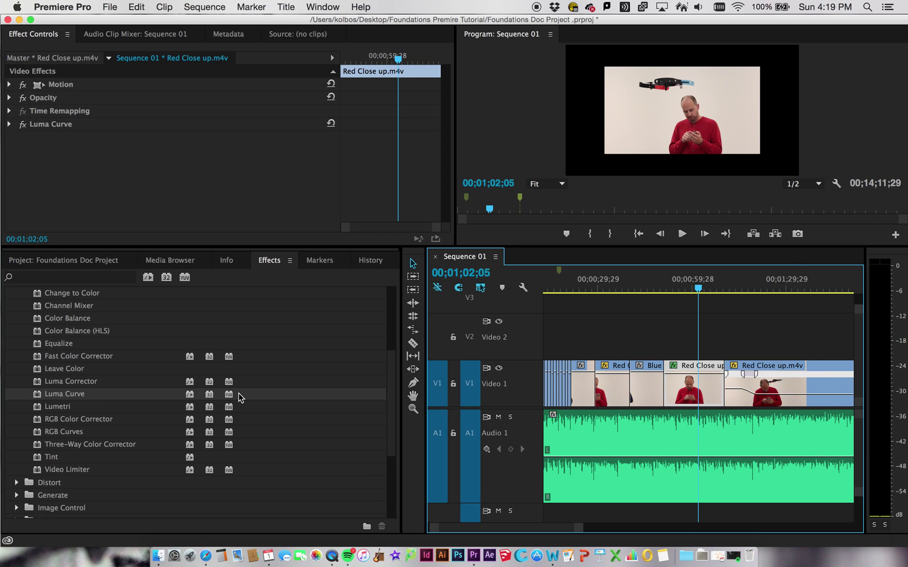
{"action": "scroll", "coordinate": [75, 443], "scroll_direction": "down", "scroll_amount": 2}
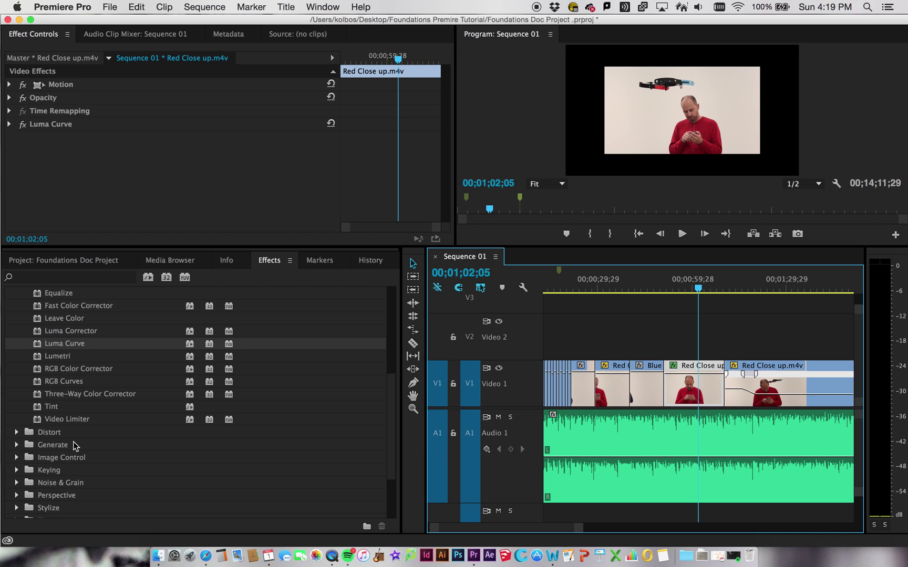
{"action": "scroll", "coordinate": [92, 424], "scroll_direction": "down", "scroll_amount": 3}
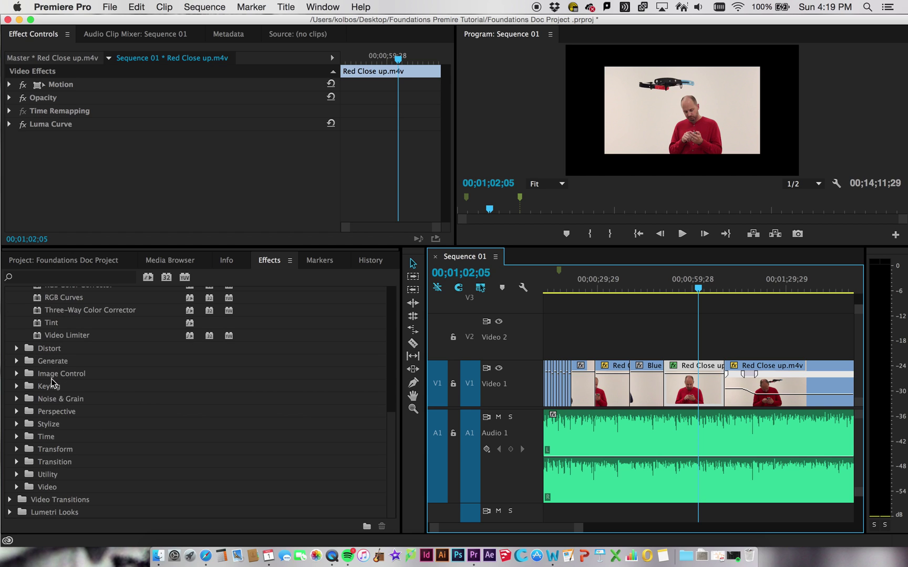
{"action": "left_click", "coordinate": [17, 399]}
{"action": "left_click_drag", "start_coordinate": [58, 424], "coordinate": [694, 383]}
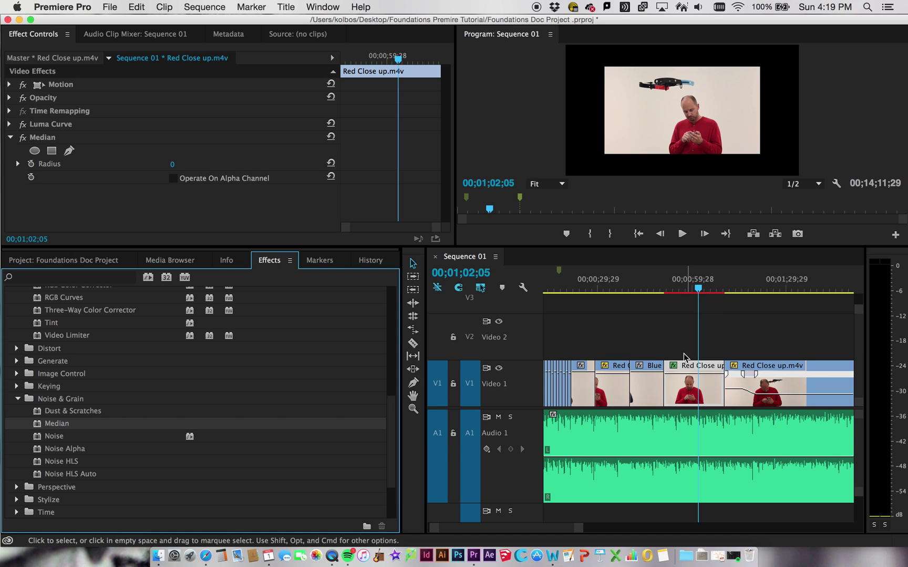
Step: Set the Median radius to 8 and enlarge the program preview
{"action": "left_click", "coordinate": [171, 164]}
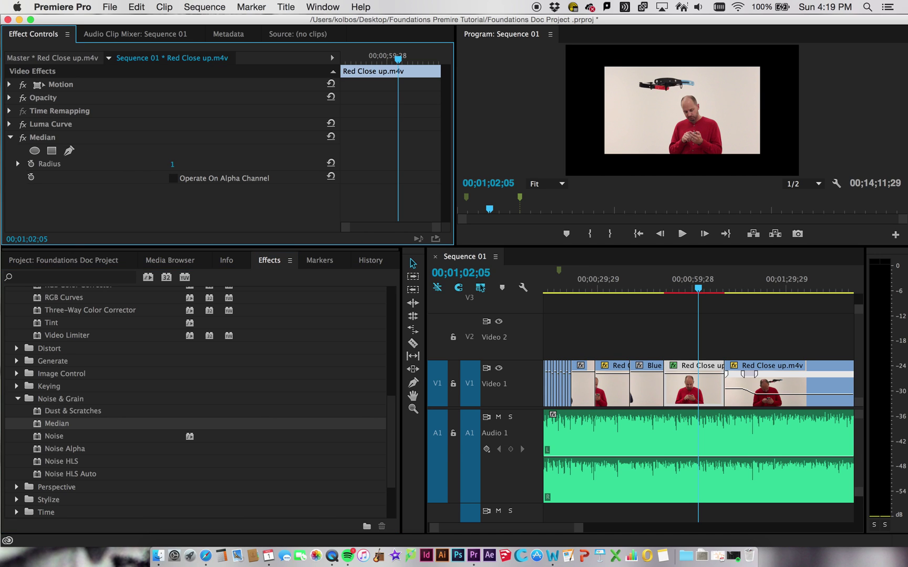
{"action": "mouse_move", "coordinate": [173, 164]}
{"action": "left_mouse_down"}
{"action": "mouse_move", "coordinate": [188, 166]}
{"action": "mouse_move", "coordinate": [175, 168]}
{"action": "left_mouse_up"}
{"action": "left_click_drag", "start_coordinate": [639, 247], "coordinate": [639, 317]}
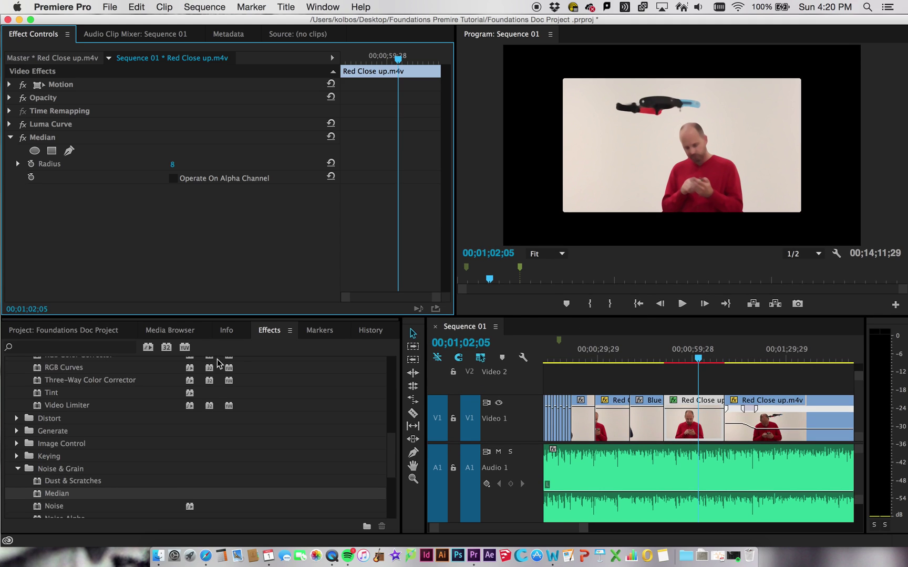
Step: Apply the Find Edges effect from Stylize to the Red Close up.m4v clip
{"action": "scroll", "coordinate": [177, 419], "scroll_direction": "down", "scroll_amount": 4}
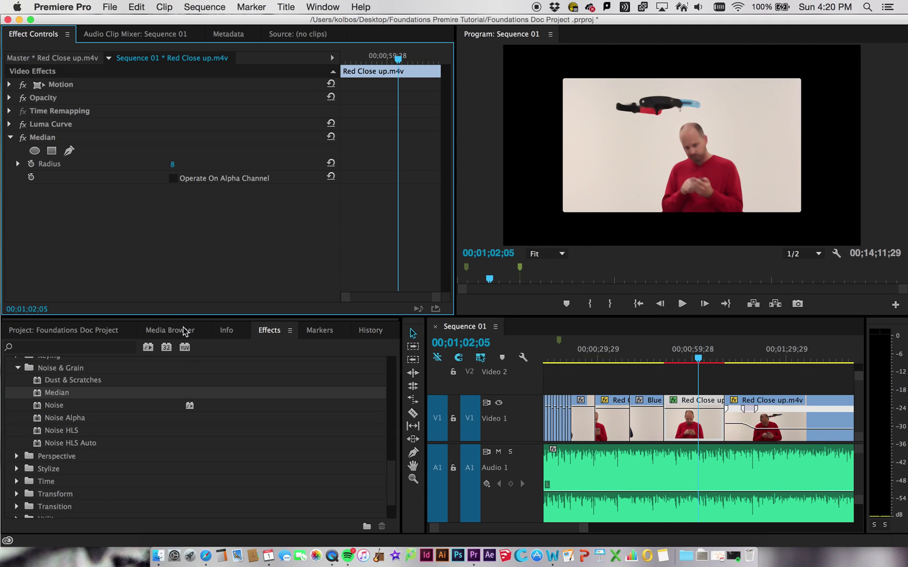
{"action": "scroll", "coordinate": [91, 452], "scroll_direction": "down", "scroll_amount": 2}
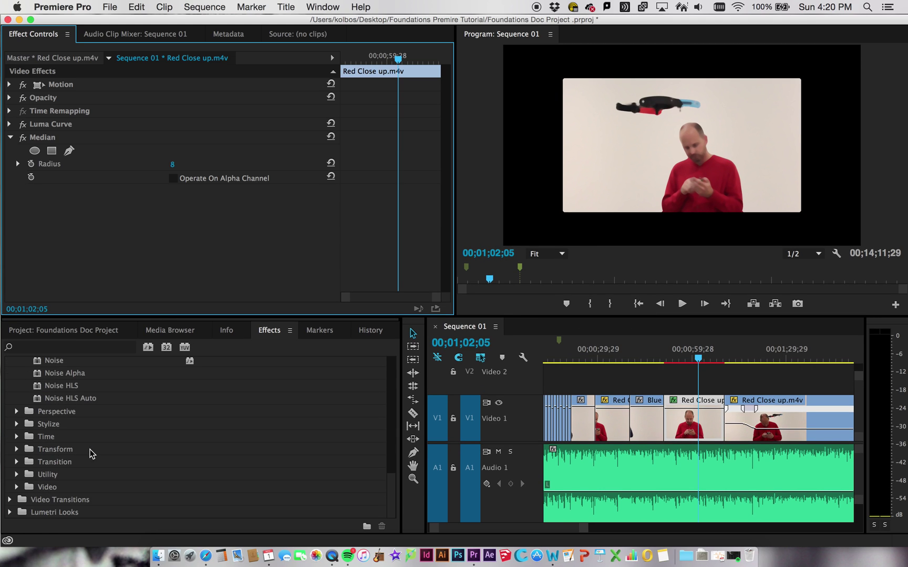
{"action": "left_click", "coordinate": [17, 425]}
{"action": "scroll", "coordinate": [103, 444], "scroll_direction": "down", "scroll_amount": 4}
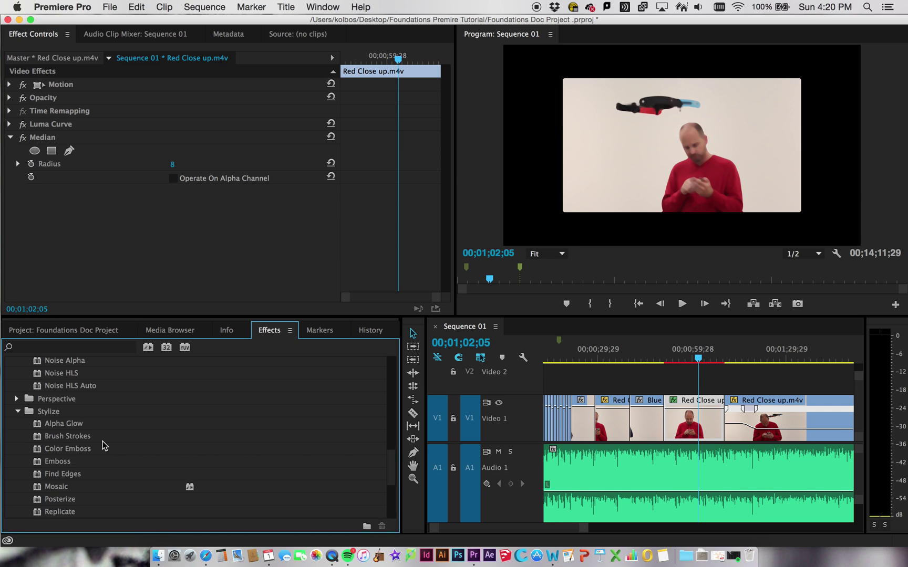
{"action": "left_click_drag", "start_coordinate": [67, 399], "coordinate": [689, 411]}
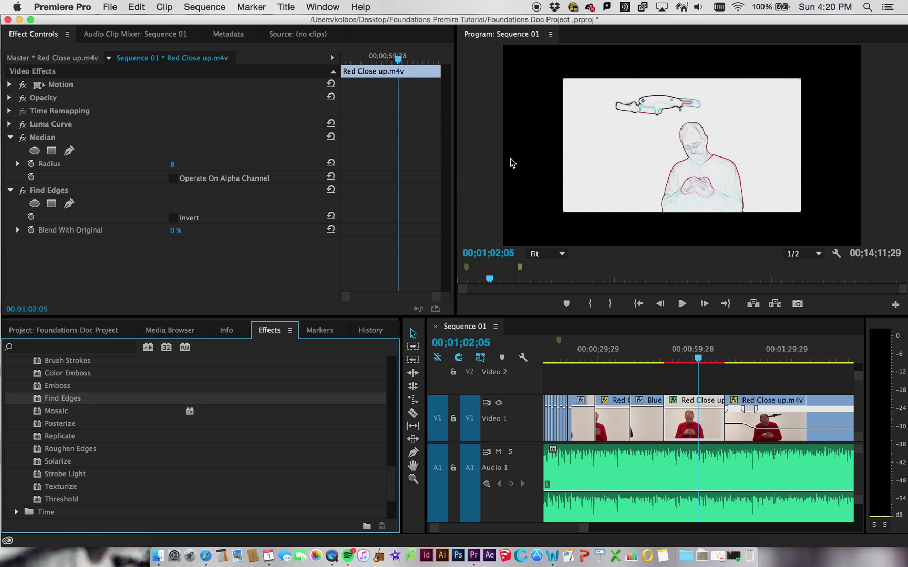
Step: Move the playhead to 00;01;01;17 and collapse the Find Edges and Median settings of the Red Close up.m4v clip
{"action": "mouse_move", "coordinate": [695, 361]}
{"action": "left_mouse_down"}
{"action": "mouse_move", "coordinate": [682, 361]}
{"action": "mouse_move", "coordinate": [696, 359]}
{"action": "left_mouse_up"}
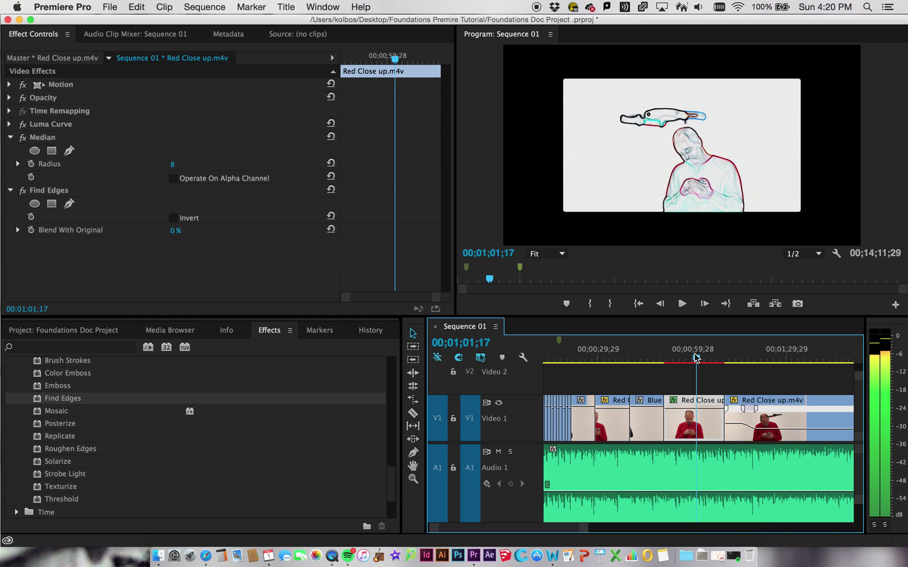
{"action": "left_click", "coordinate": [10, 191]}
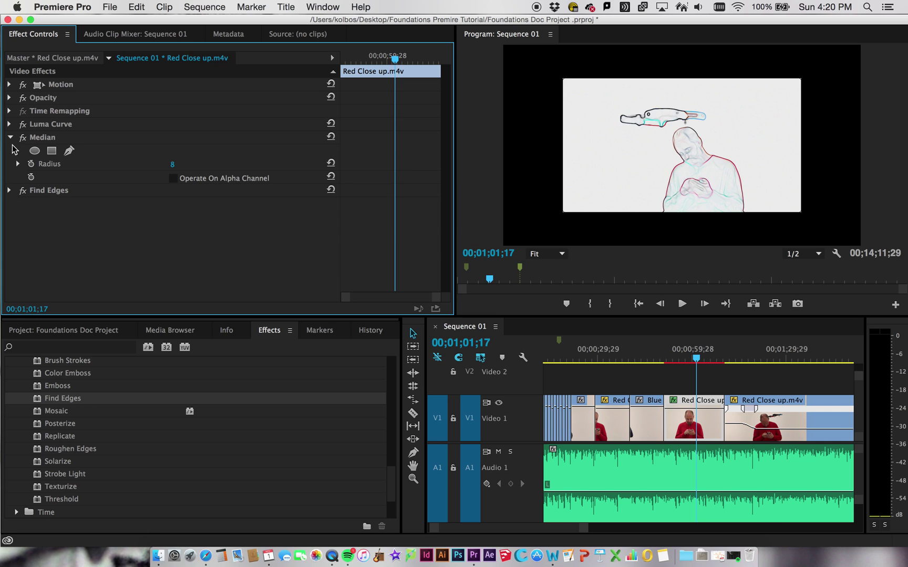
{"action": "left_click", "coordinate": [10, 137]}
{"action": "left_click_drag", "start_coordinate": [53, 153], "coordinate": [66, 138]}
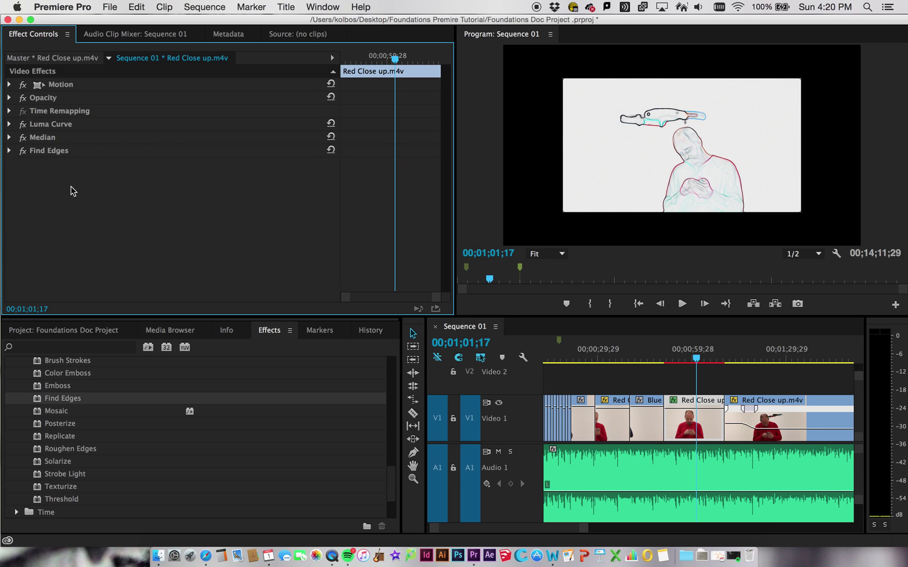
Step: Apply the Timecode effect from the Video category to the Red Close up.m4v clip at the playhead
{"action": "scroll", "coordinate": [101, 458], "scroll_direction": "down", "scroll_amount": 2}
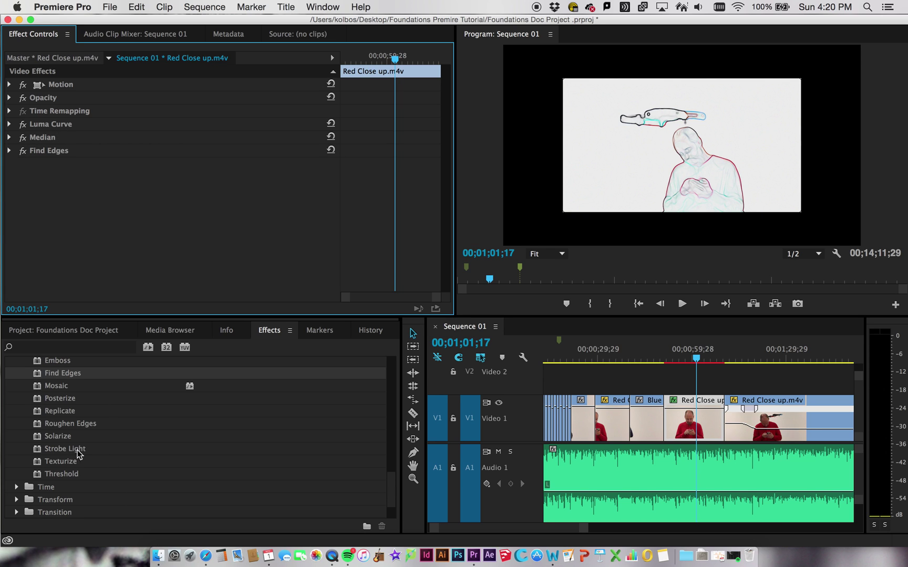
{"action": "scroll", "coordinate": [79, 457], "scroll_direction": "down", "scroll_amount": 3}
{"action": "scroll", "coordinate": [81, 451], "scroll_direction": "down", "scroll_amount": 1}
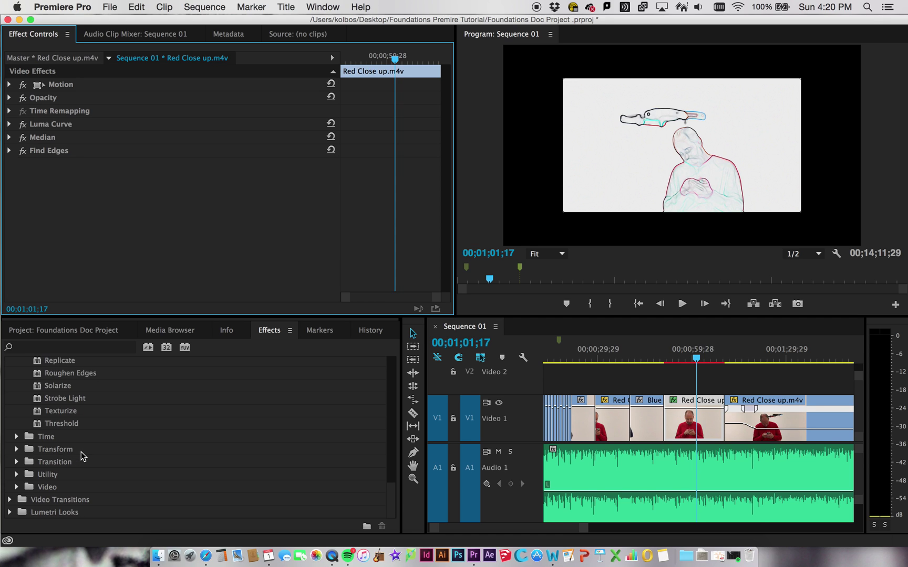
{"action": "left_click", "coordinate": [17, 437]}
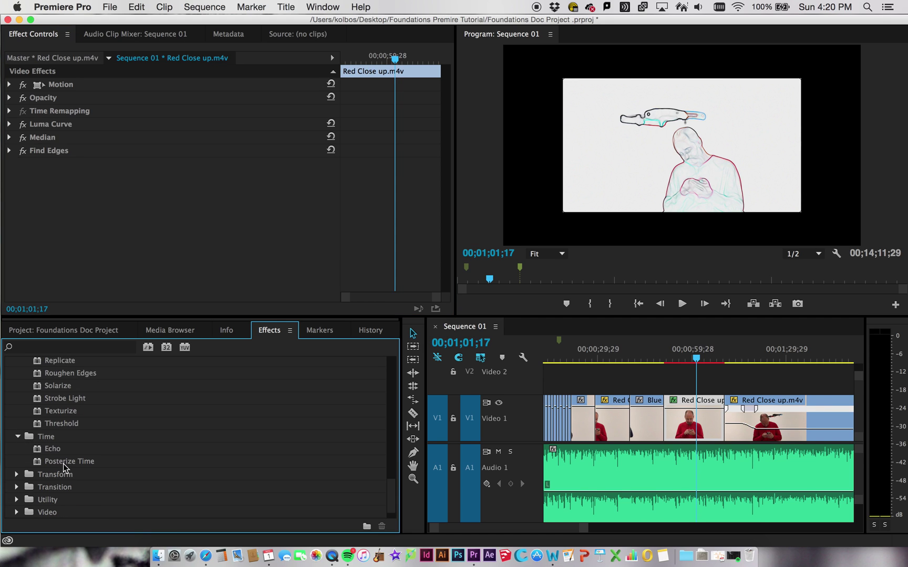
{"action": "left_click", "coordinate": [17, 437]}
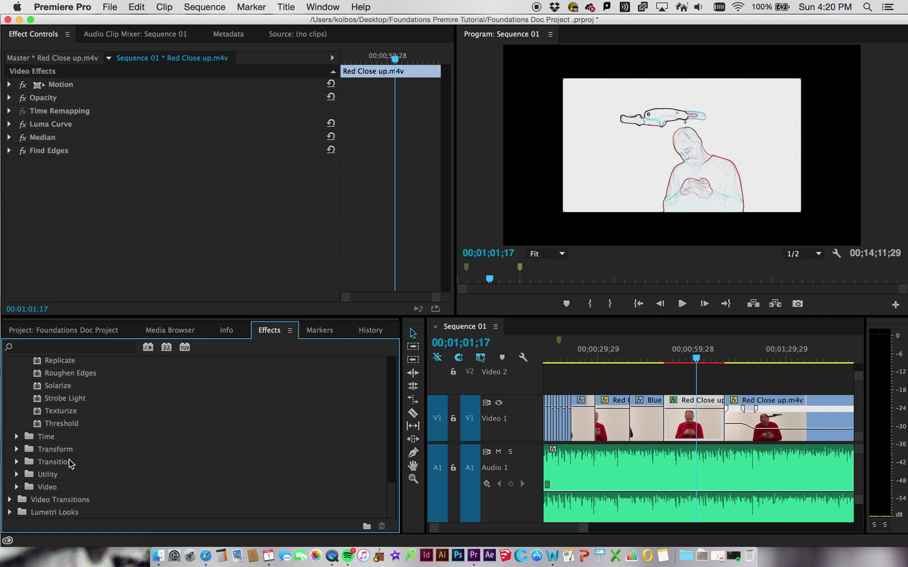
{"action": "left_click", "coordinate": [17, 487]}
{"action": "scroll", "coordinate": [122, 496], "scroll_direction": "down", "scroll_amount": 2}
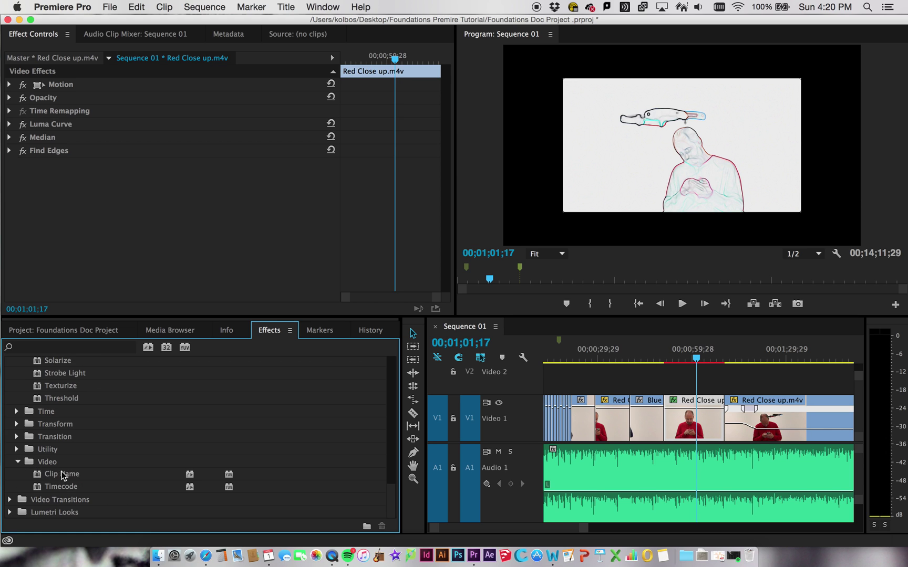
{"action": "left_click", "coordinate": [61, 487]}
{"action": "left_click_drag", "start_coordinate": [60, 487], "coordinate": [694, 421]}
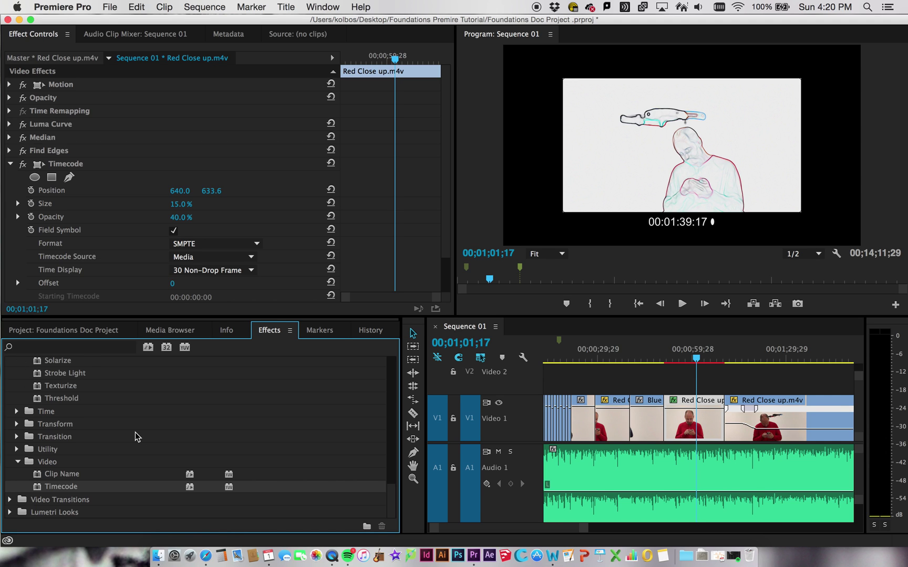
Step: Apply the Brush Strokes effect from Stylize to the same clip and collapse the Timecode settings, leaving Brush Strokes expanded
{"action": "scroll", "coordinate": [136, 436], "scroll_direction": "up", "scroll_amount": 6}
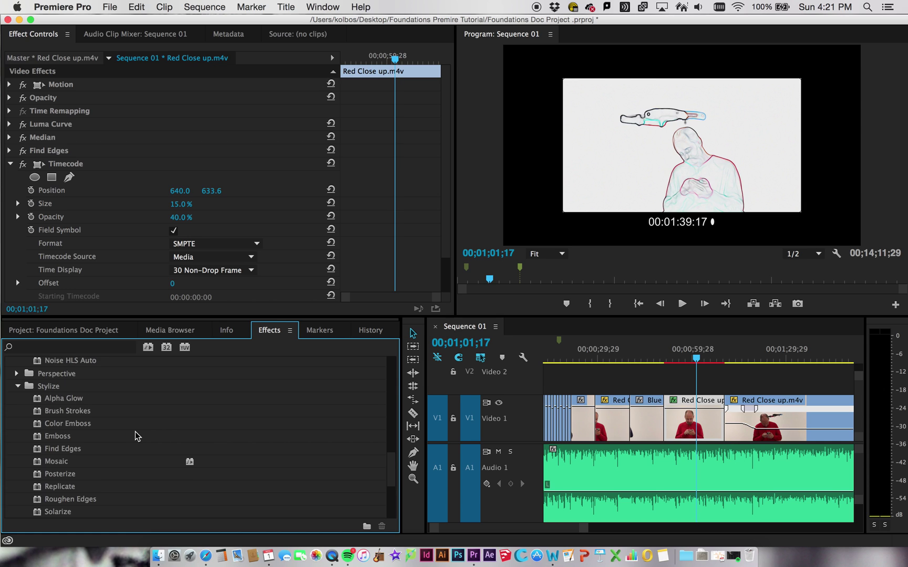
{"action": "mouse_move", "coordinate": [64, 411]}
{"action": "left_mouse_down"}
{"action": "mouse_move", "coordinate": [490, 409]}
{"action": "mouse_move", "coordinate": [698, 420]}
{"action": "left_mouse_up"}
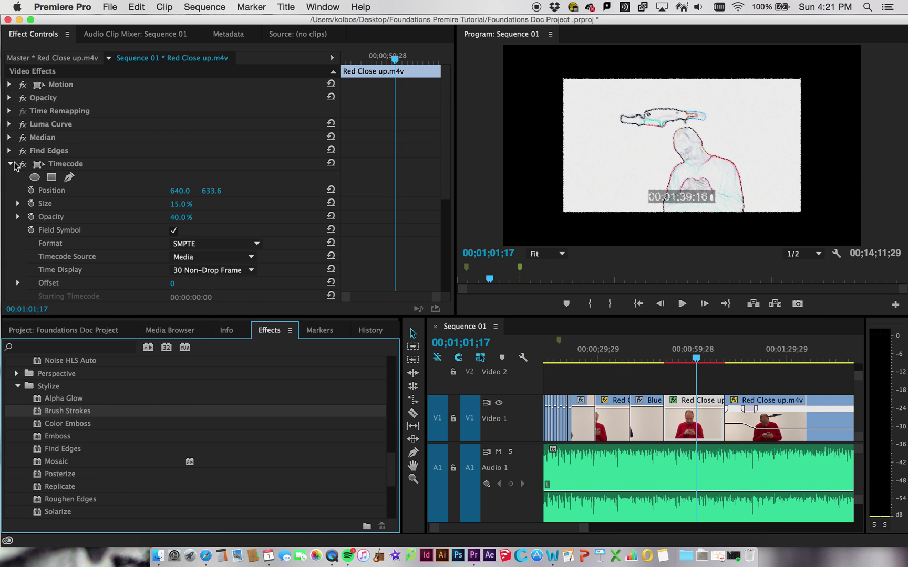
{"action": "left_click", "coordinate": [11, 164]}
{"action": "left_click", "coordinate": [11, 179]}
{"action": "left_click", "coordinate": [11, 178]}
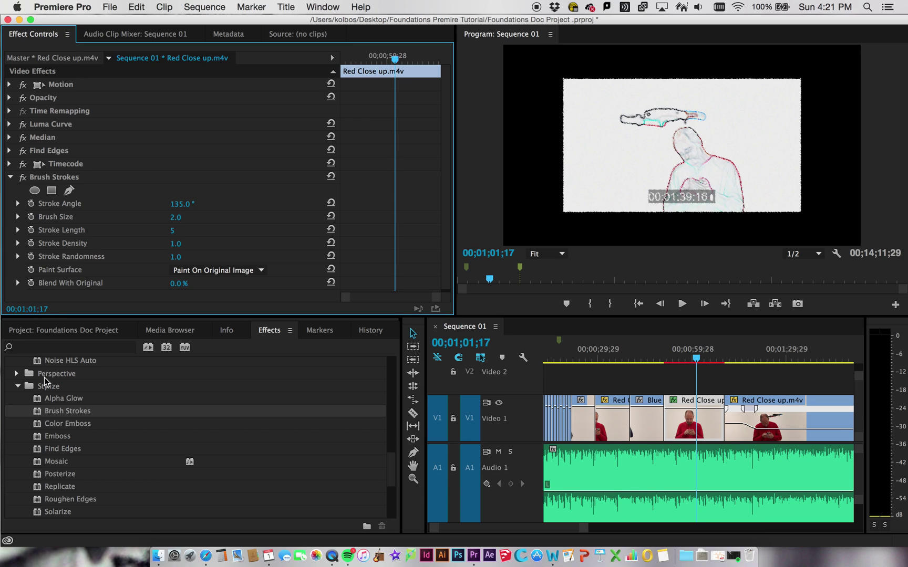
Step: Collapse Noise & Grain and Video Effects, and examine the contents of the Audio Effects and Lumetri Looks folders, closing each again
{"action": "scroll", "coordinate": [47, 374], "scroll_direction": "up", "scroll_amount": 5}
{"action": "left_click", "coordinate": [17, 437]}
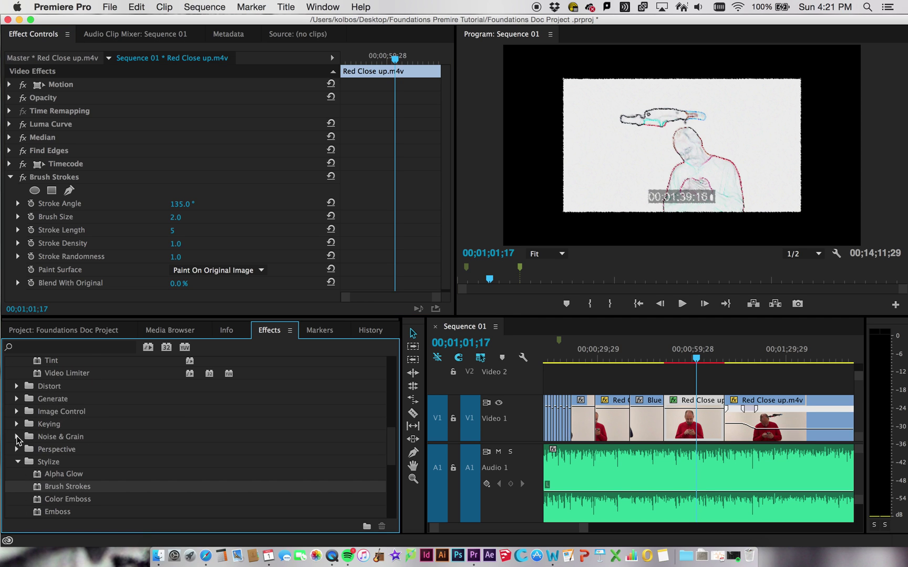
{"action": "scroll", "coordinate": [24, 407], "scroll_direction": "up", "scroll_amount": 10}
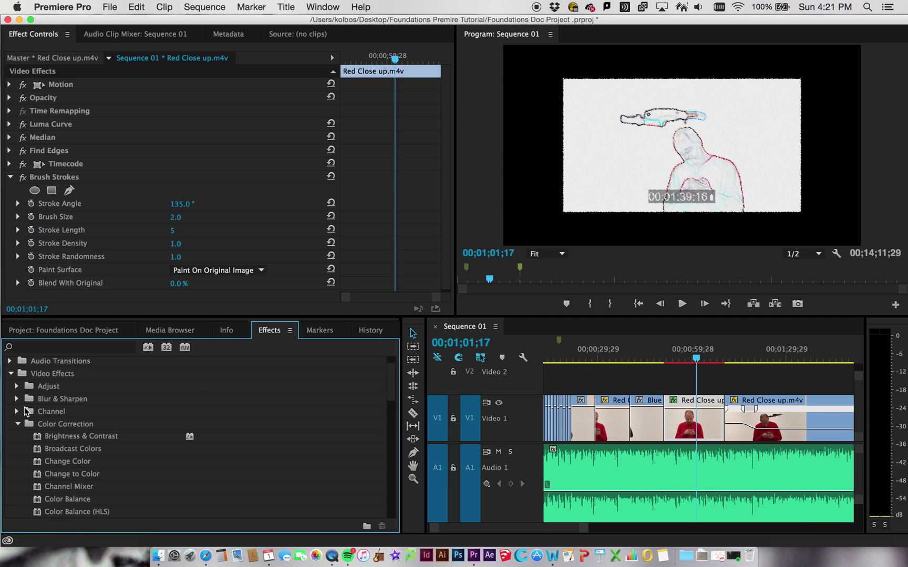
{"action": "scroll", "coordinate": [21, 415], "scroll_direction": "up", "scroll_amount": 1}
{"action": "left_click", "coordinate": [10, 390]}
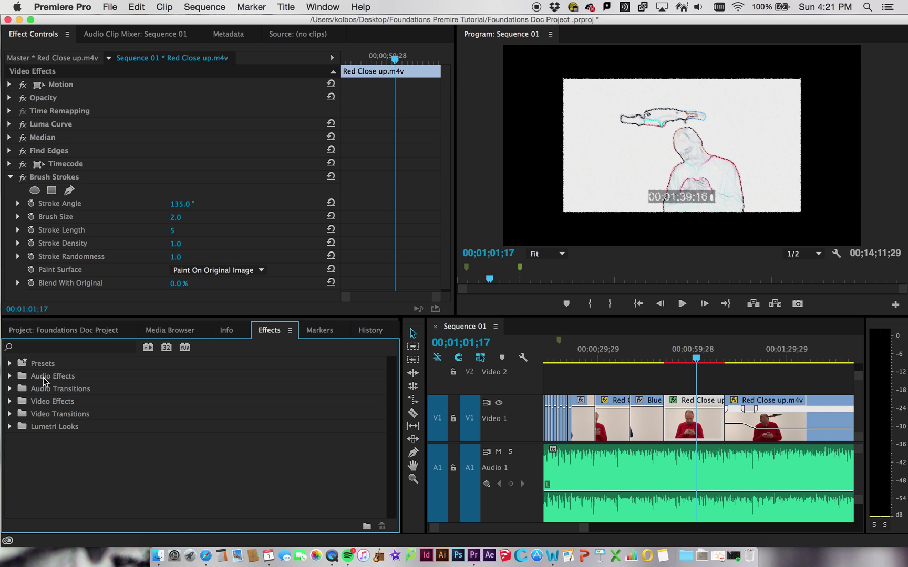
{"action": "left_click", "coordinate": [11, 377]}
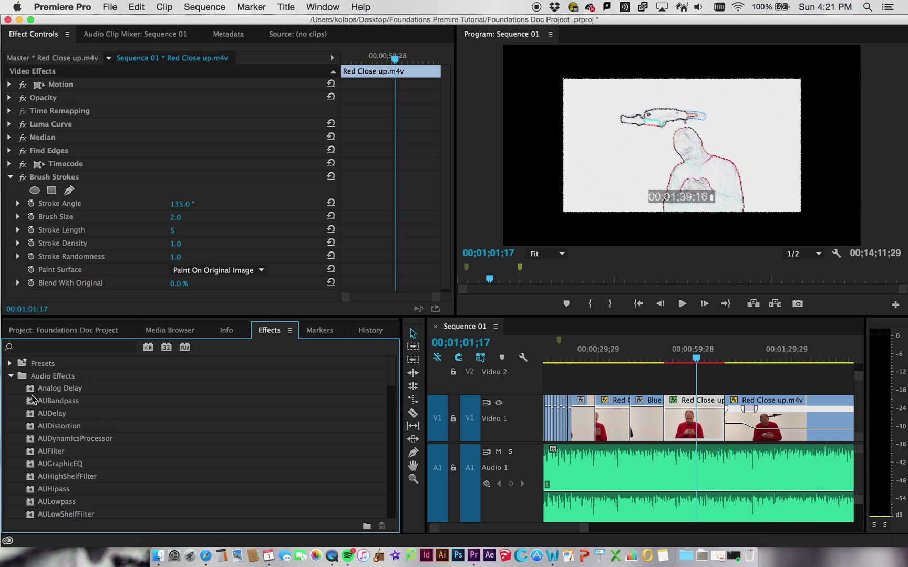
{"action": "left_click", "coordinate": [10, 376]}
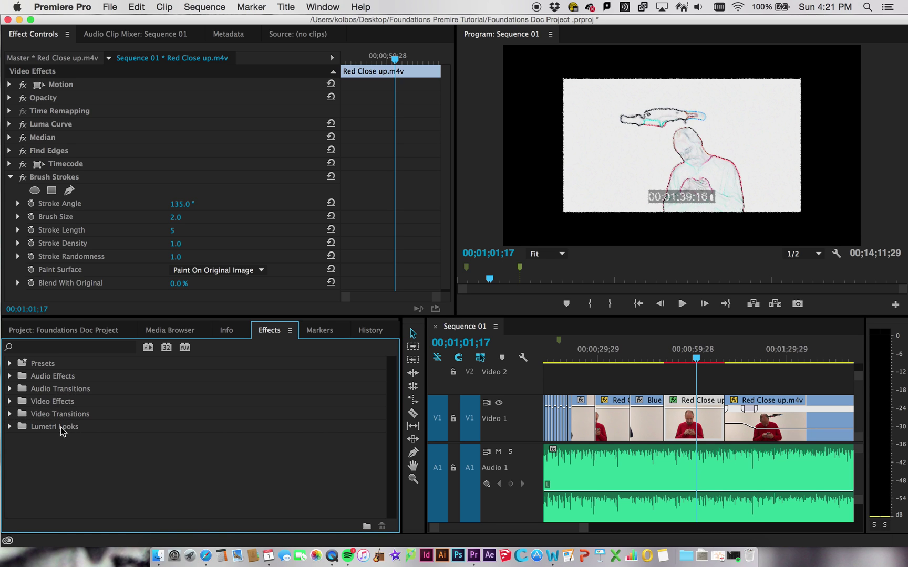
{"action": "left_click", "coordinate": [11, 427]}
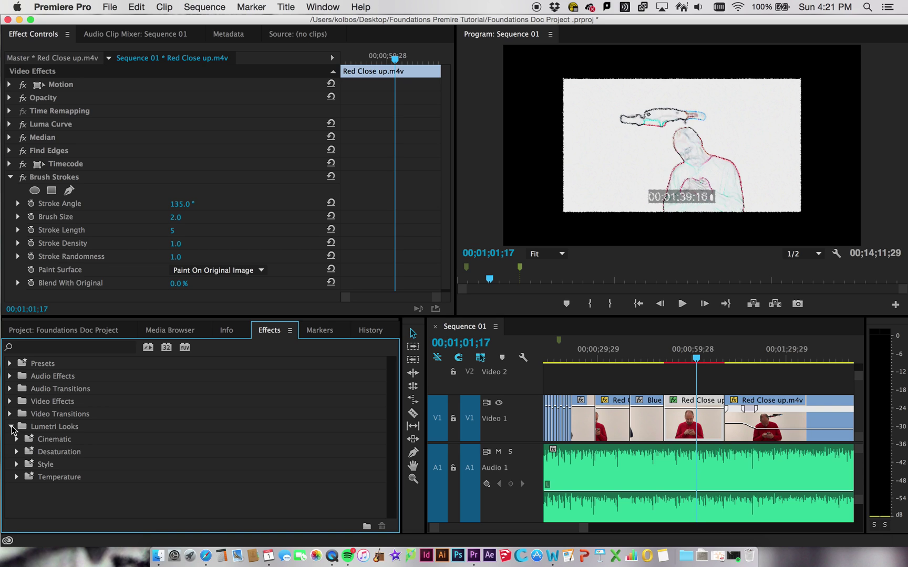
{"action": "left_click", "coordinate": [11, 427]}
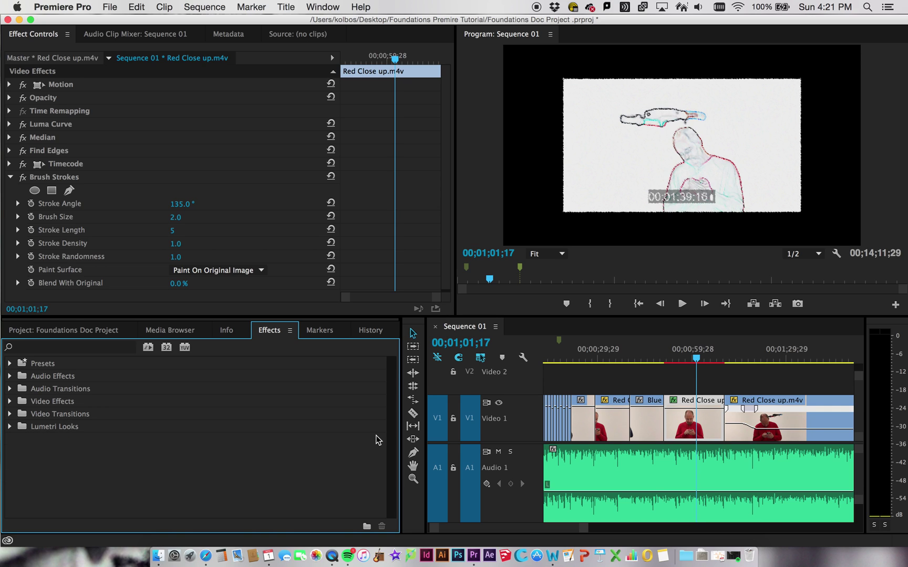